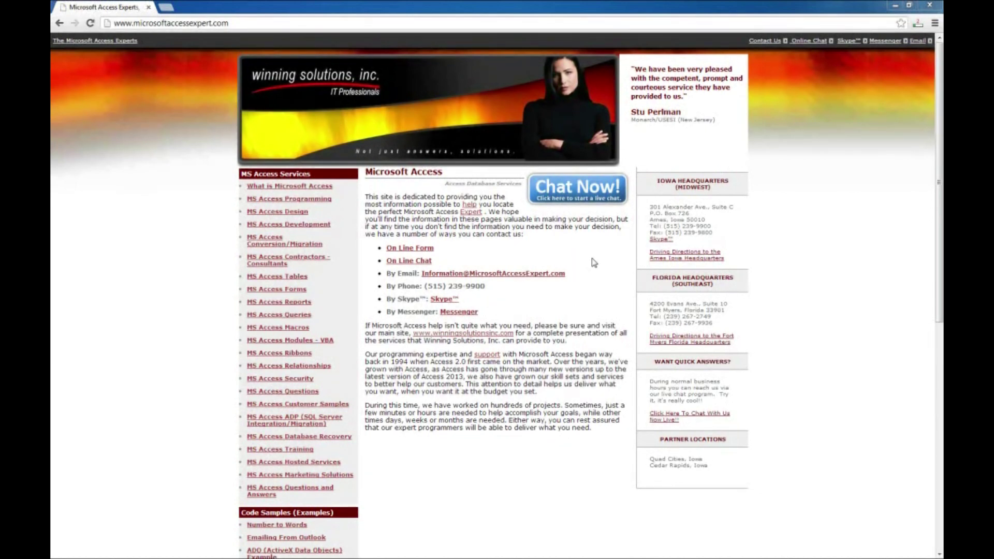
Open the Emailing From Outlook sample code page from the Code Samples sidebar.
scroll(594, 262, down, 3)
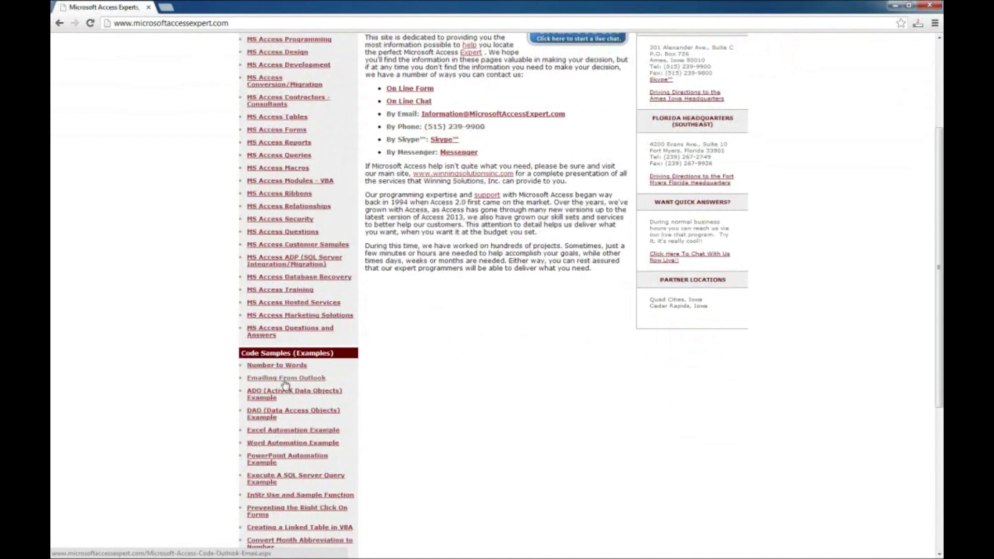
click(286, 379)
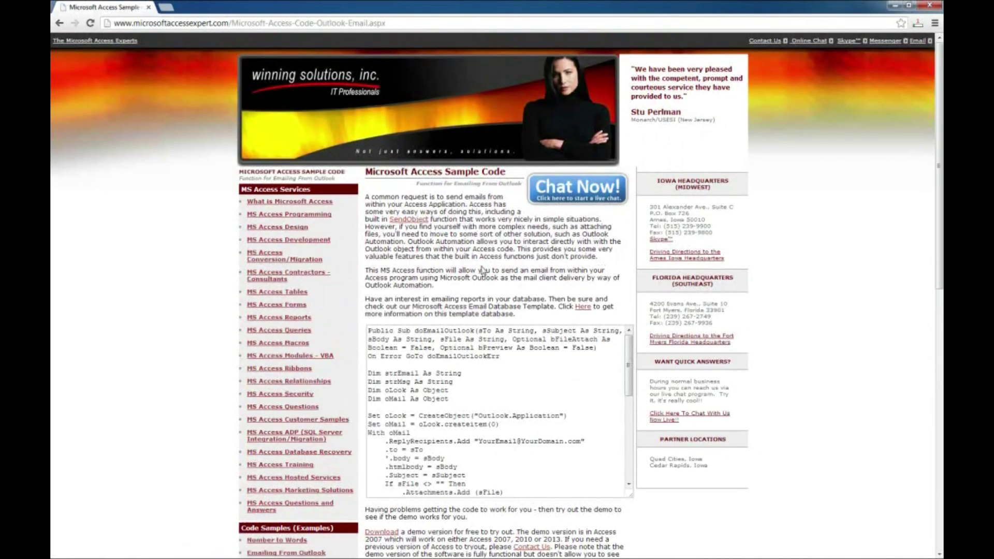
scroll(514, 270, down, 2)
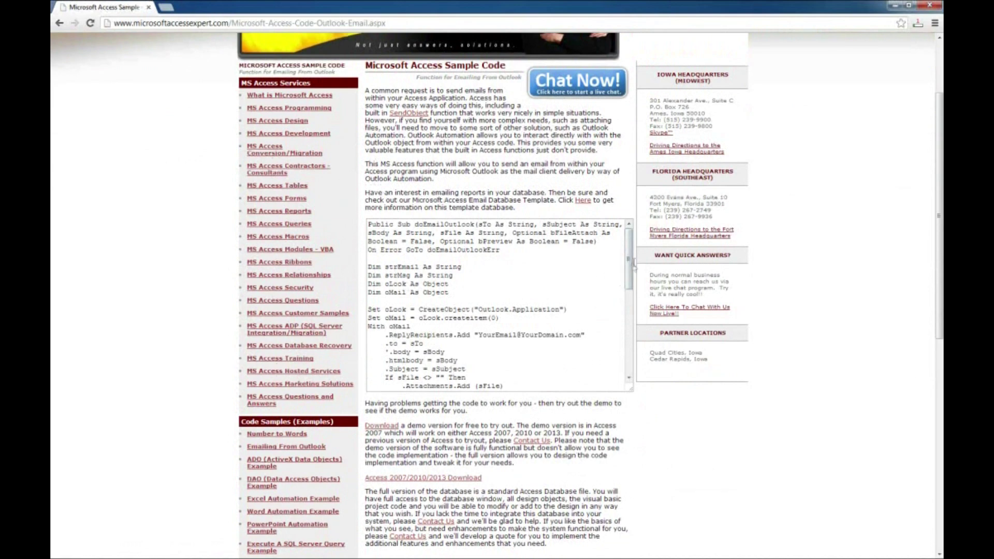
scroll(621, 332, down, 5)
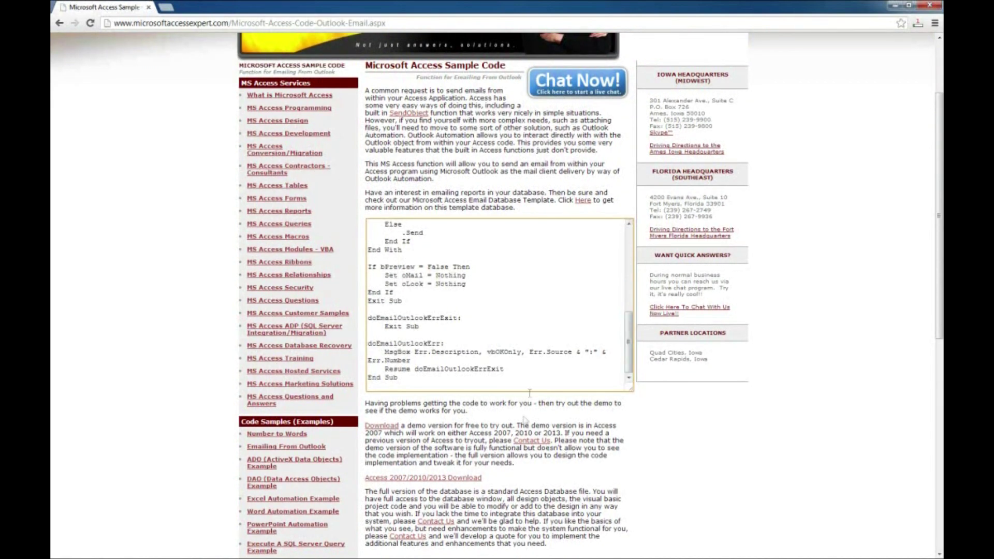
scroll(526, 422, down, 1)
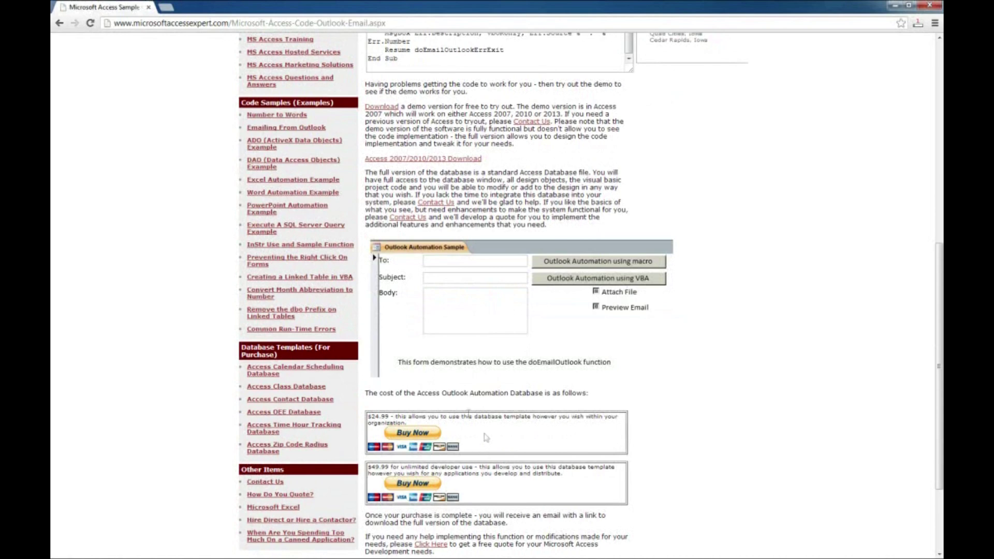
scroll(503, 359, up, 2)
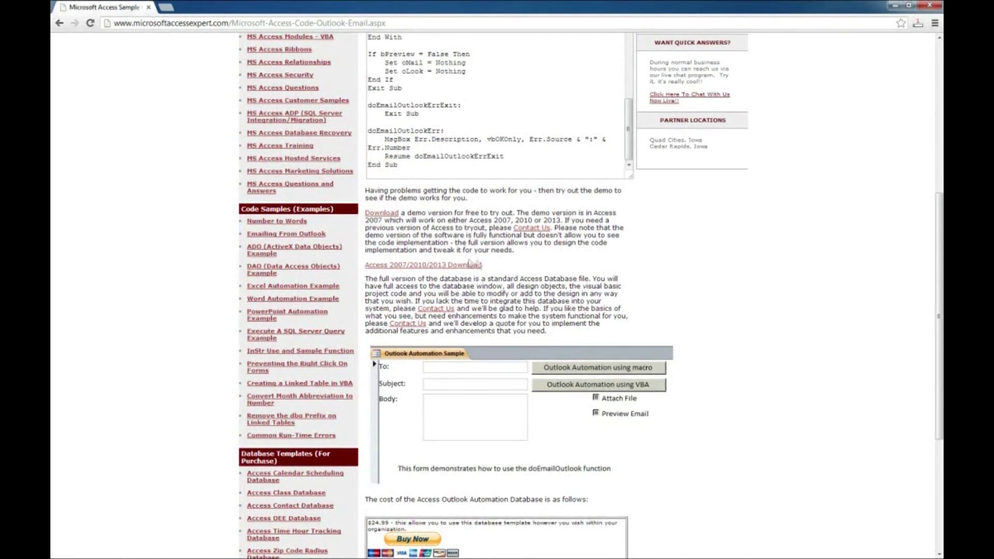
Save the Access 2007/2010/2013 Outlook automation demo zip to the desktop, then close Chrome.
right_click(441, 264)
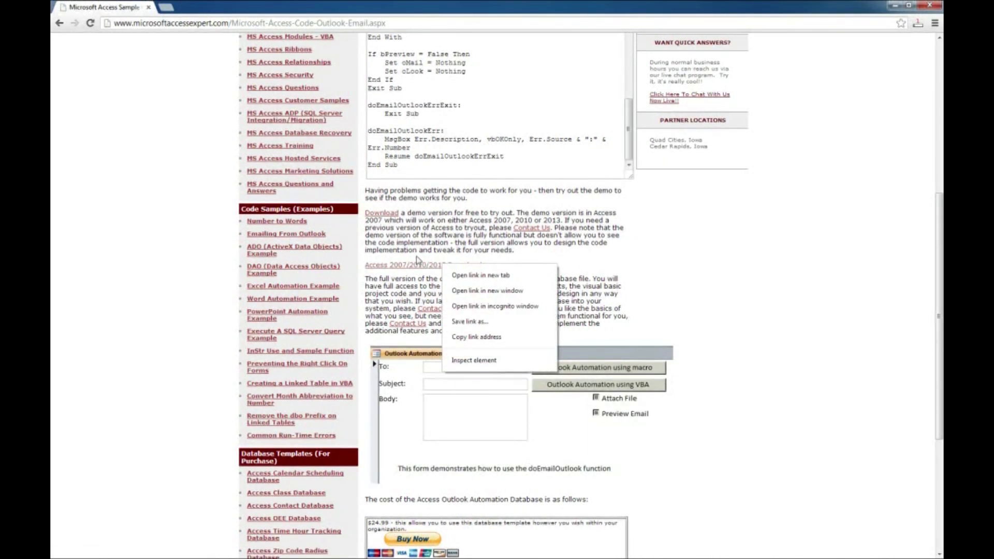
click(417, 265)
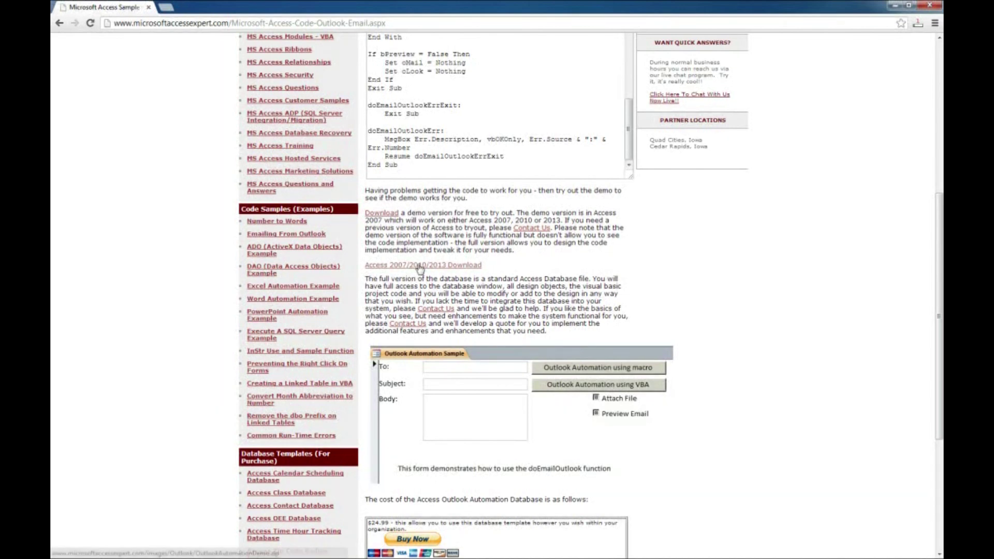
right_click(419, 266)
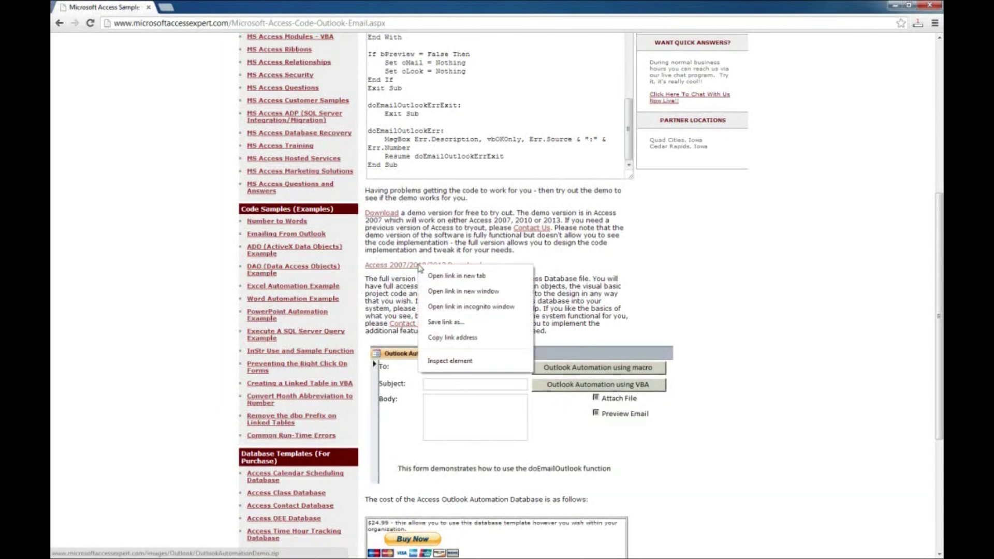
click(445, 322)
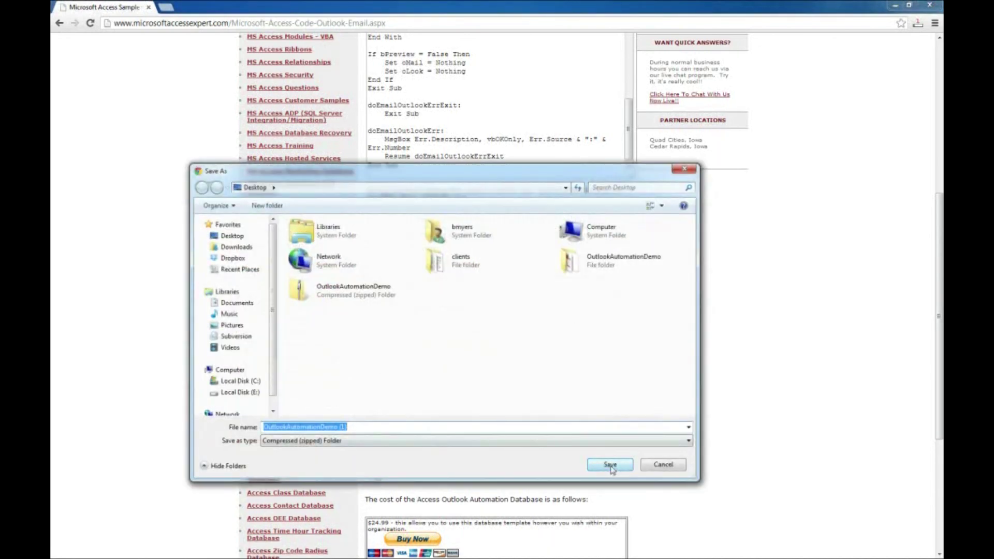
click(610, 465)
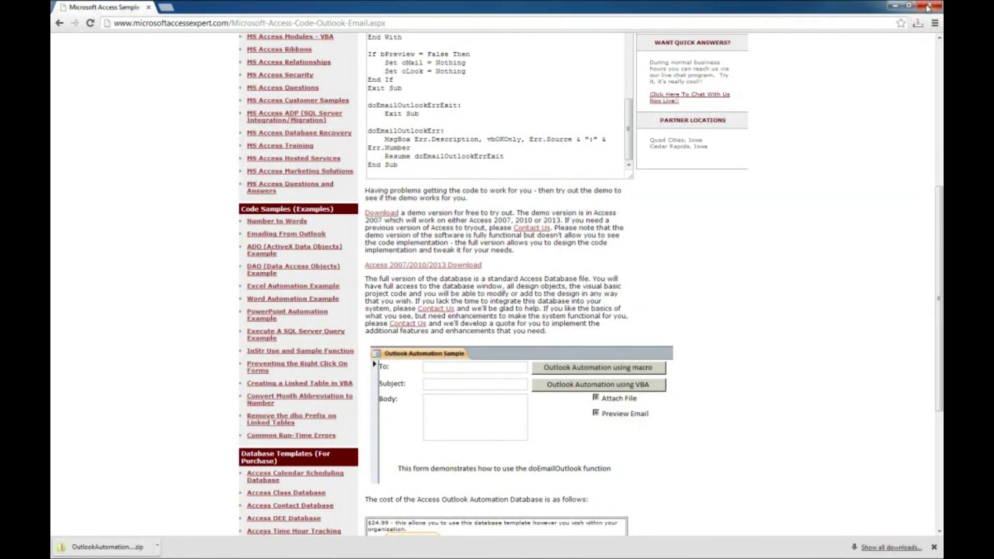
click(928, 7)
Delete the duplicate OutlookAutomationDemo (3) download from the desktop.
click(89, 256)
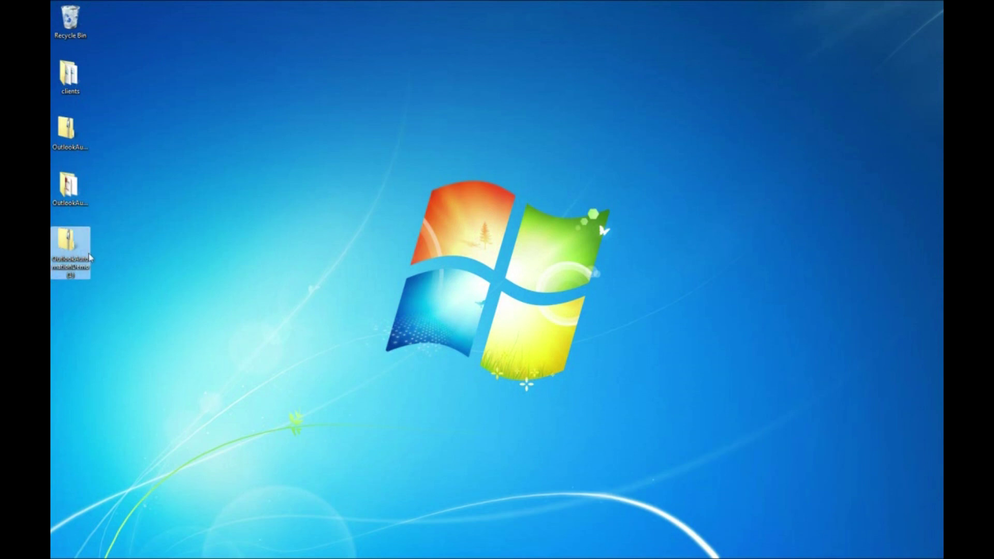
key(Delete)
click(534, 329)
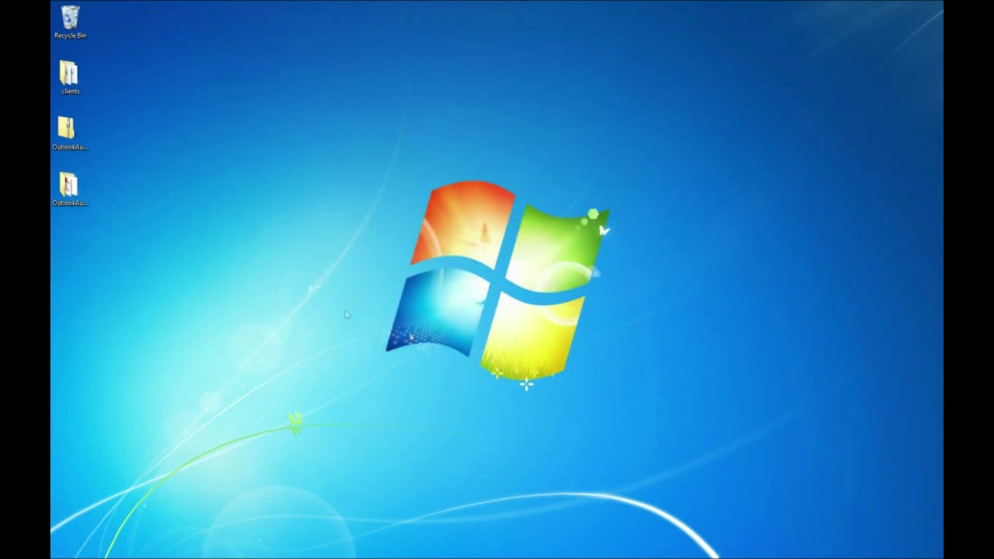
Extract the demo zip, replacing the older database and YourFile.pdf, and open OutlookAutomationDemo.
click(75, 135)
double_click(74, 131)
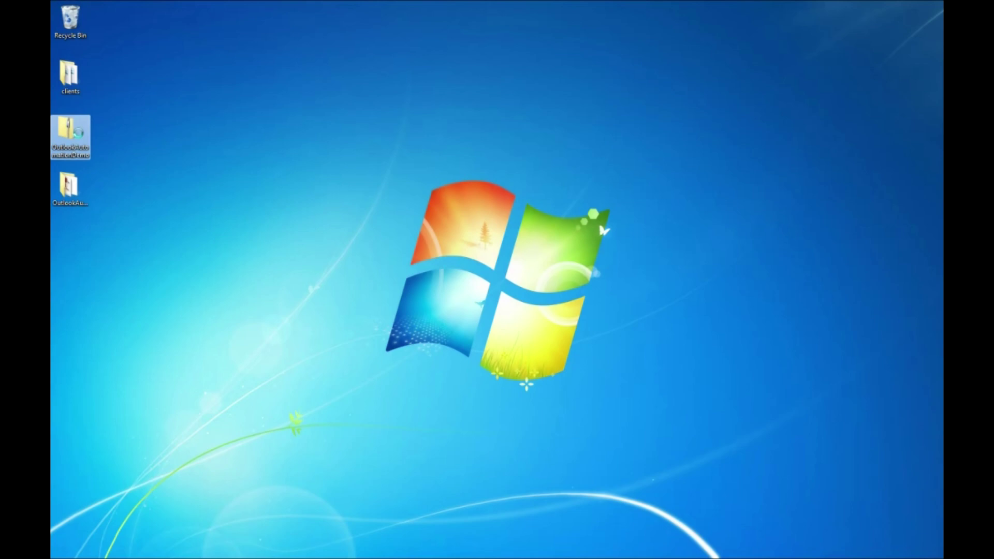
right_click(72, 130)
click(87, 154)
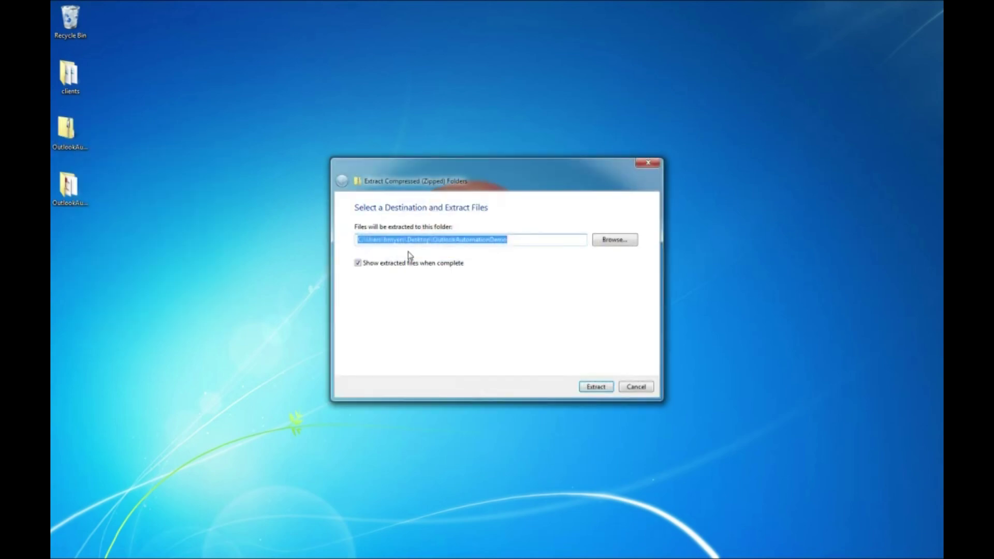
click(596, 388)
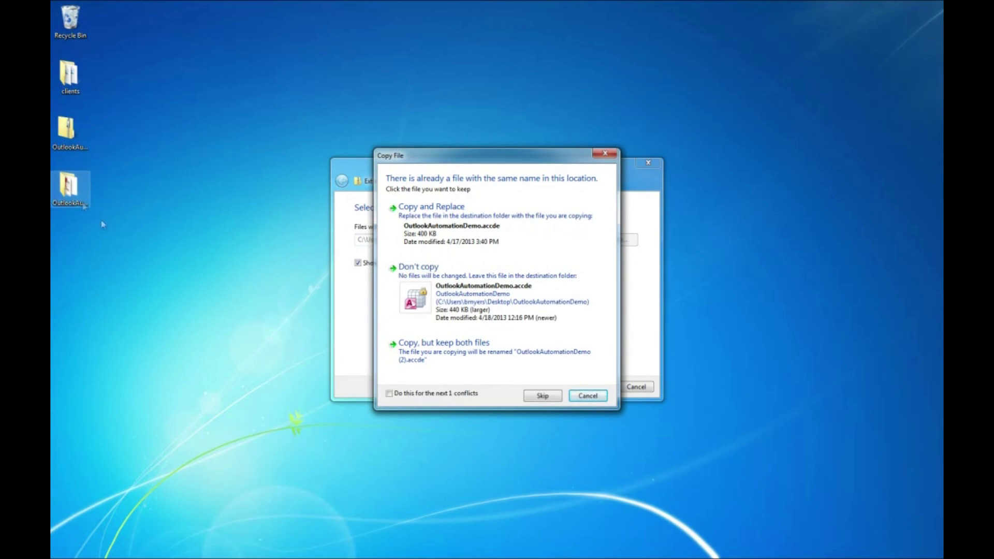
click(475, 231)
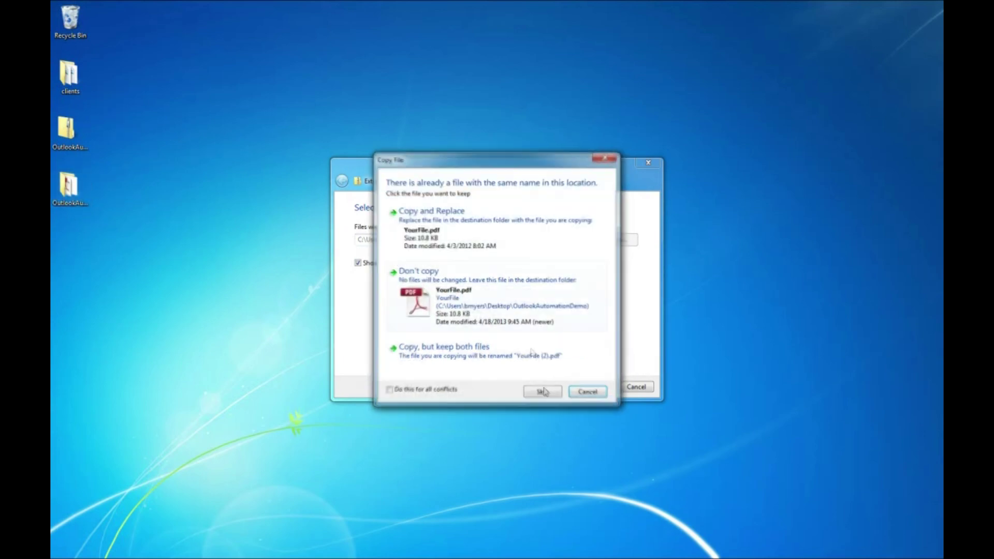
click(477, 232)
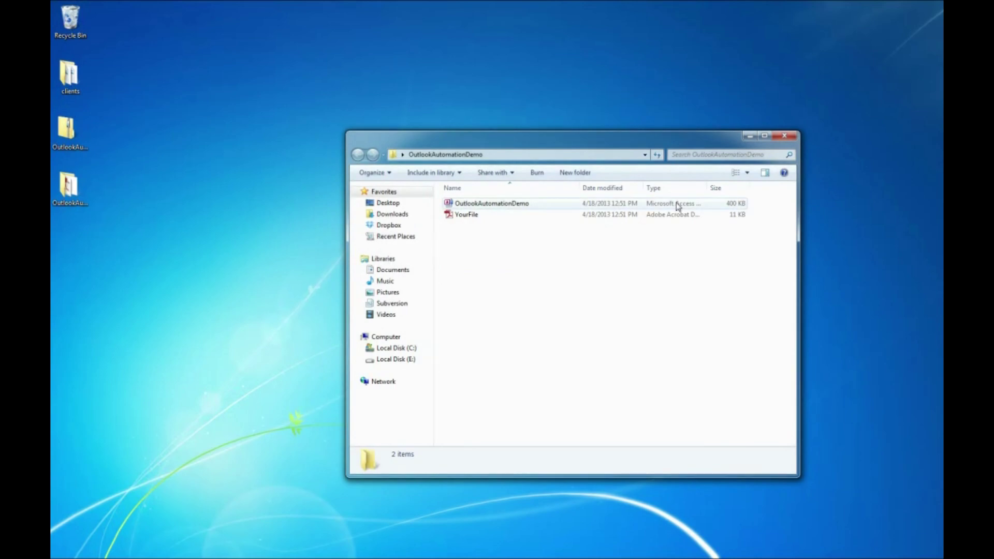
drag(623, 137, 552, 113)
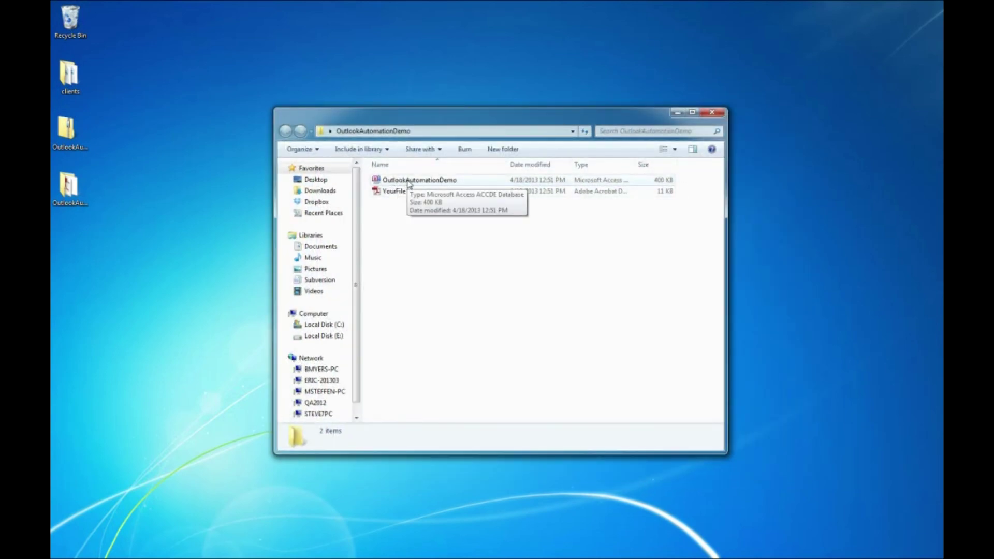
double_click(409, 181)
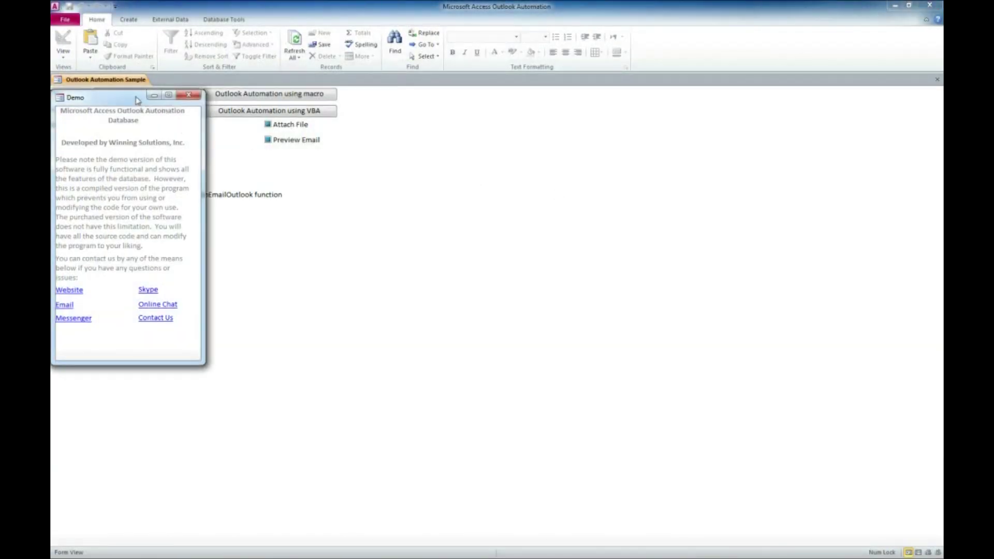
Move the Demo notice to the screen centre and close it.
drag(132, 99, 492, 144)
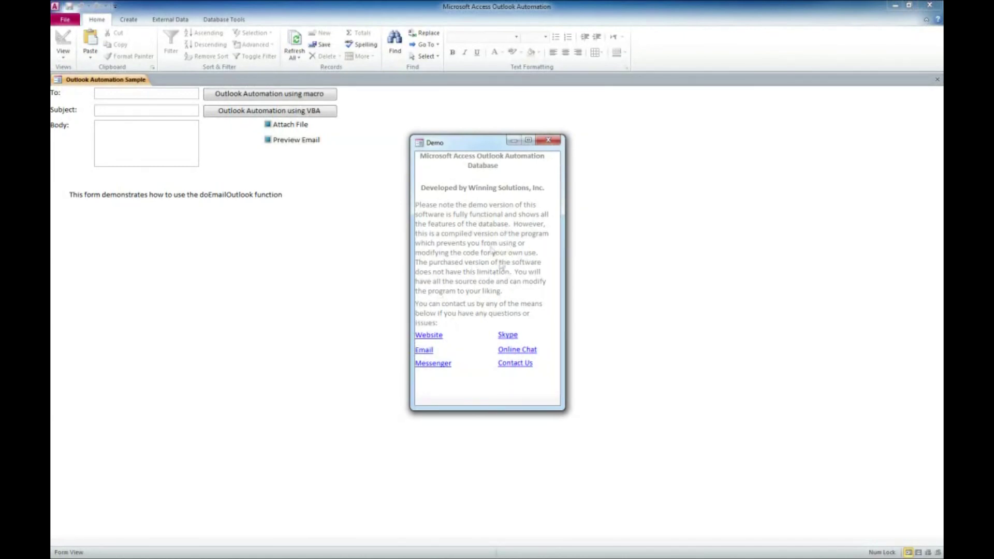
drag(458, 147, 427, 137)
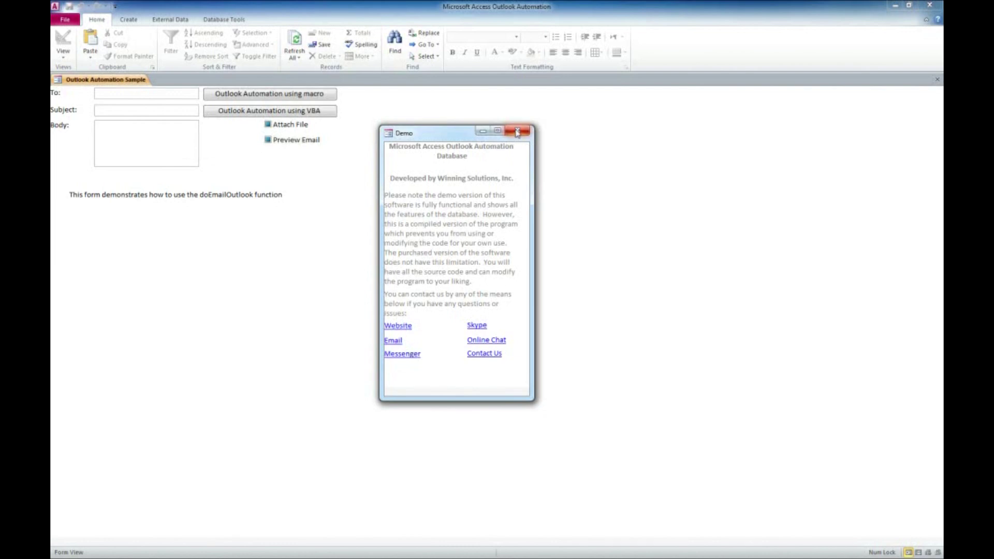
click(518, 132)
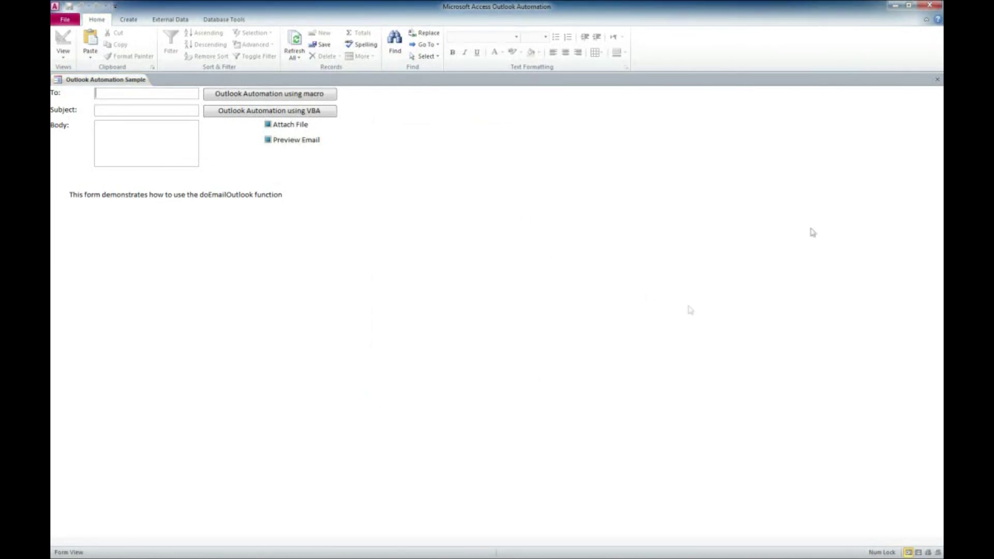
key(alt+Tab)
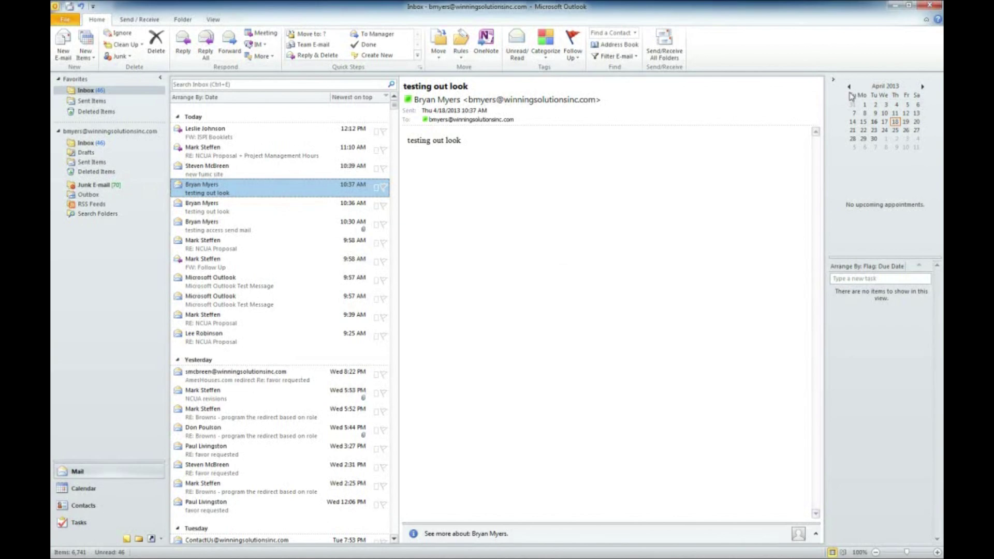
click(898, 6)
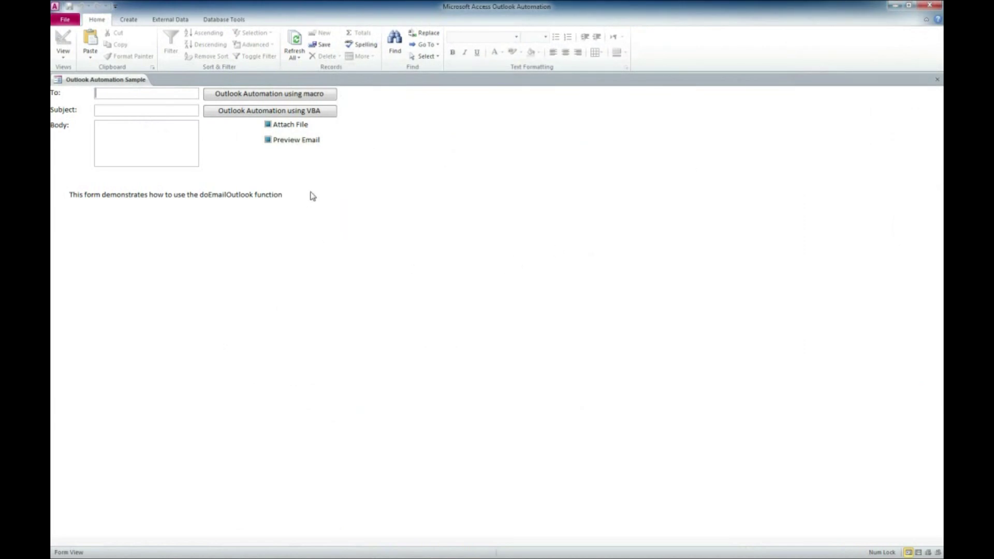
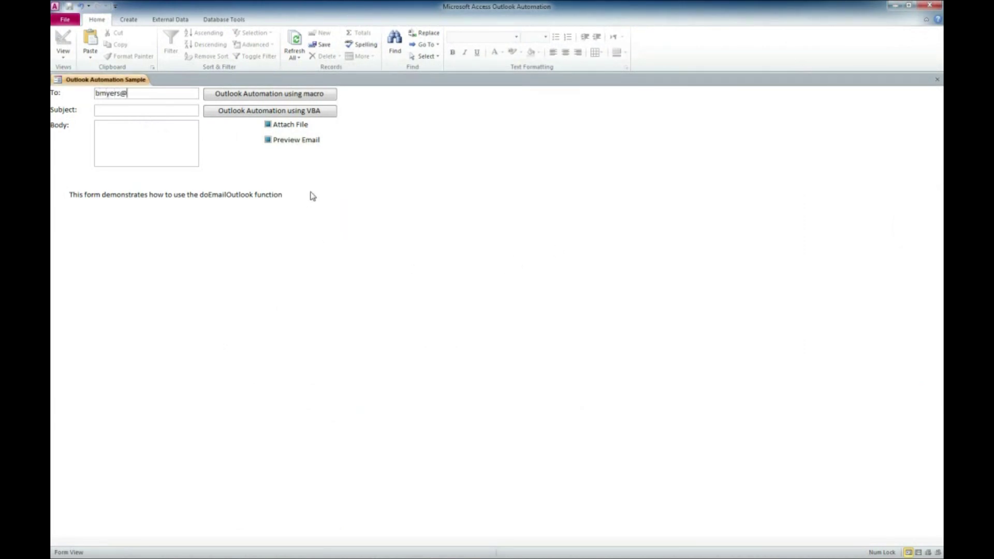
Enter the subject 'Vdideo Example ofOutlook Send Object' and the body 'Testing'.
key(Tab)
text(Vd)
text(ideo)
text( Example of)
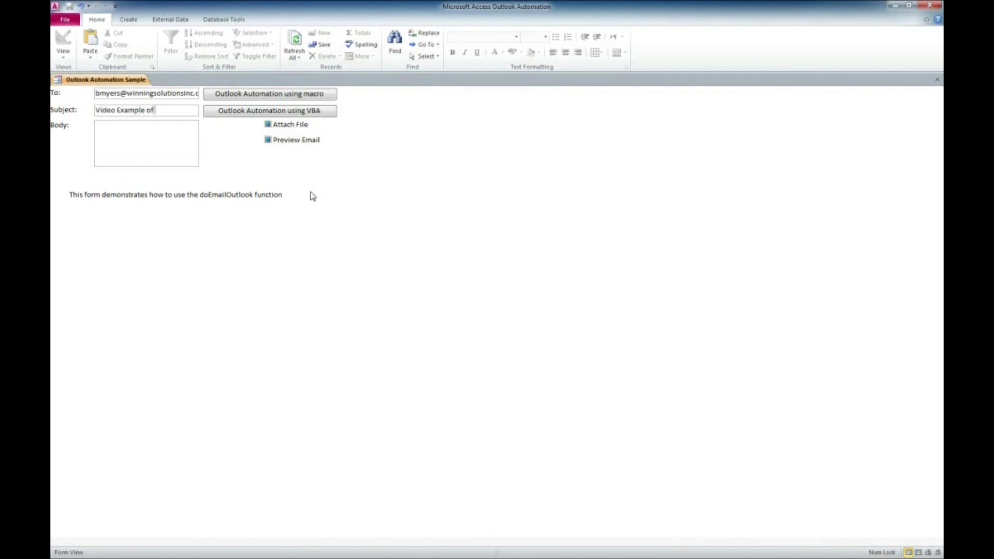
text(Outlook Send Object)
click(151, 141)
text(Testing)
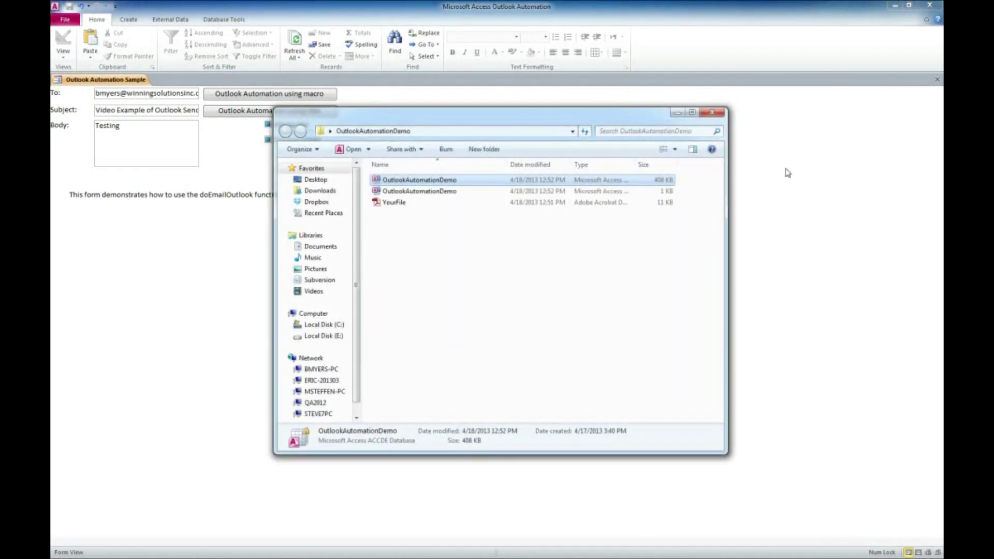
click(397, 203)
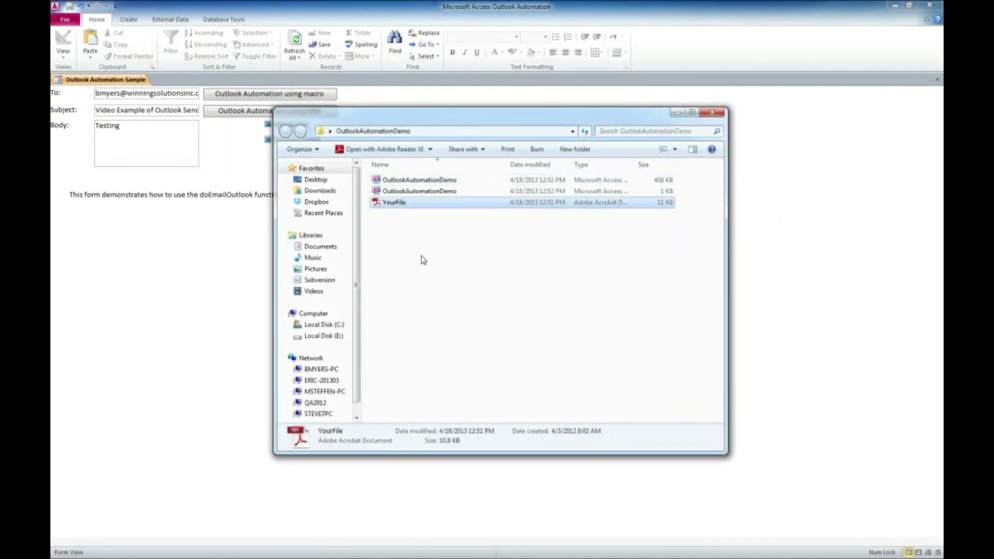
click(690, 59)
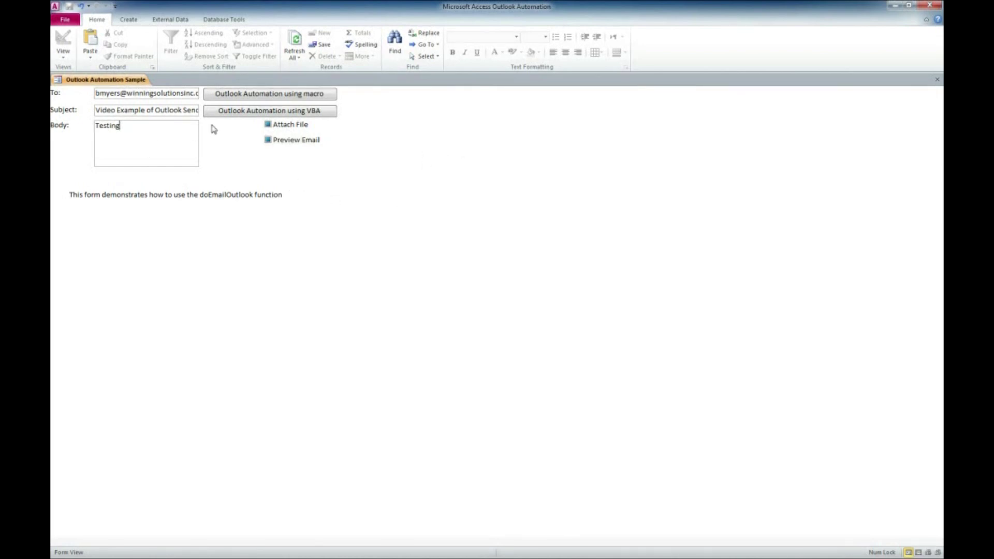
Enable Attach File and Preview Email, then send using the macro version of the automation.
click(268, 125)
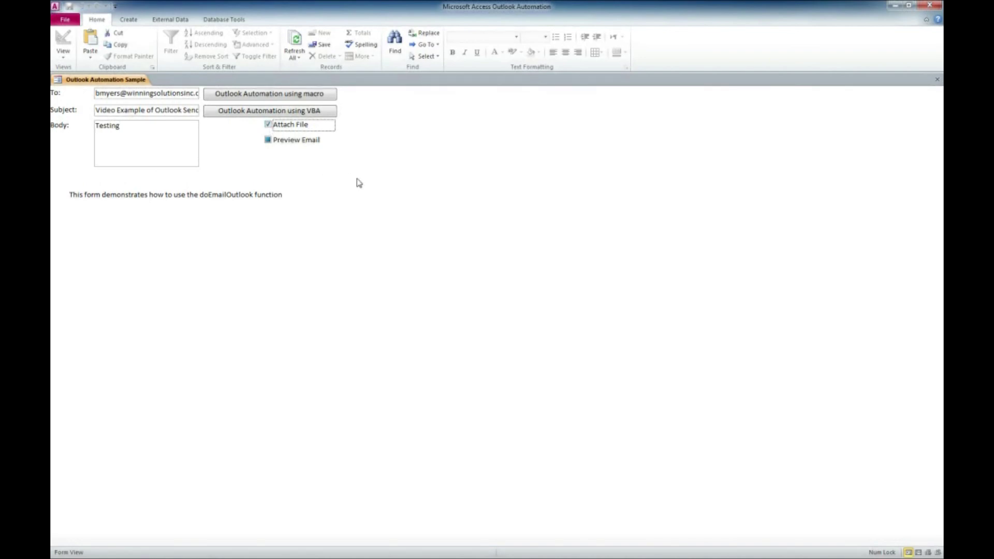
click(269, 140)
click(278, 98)
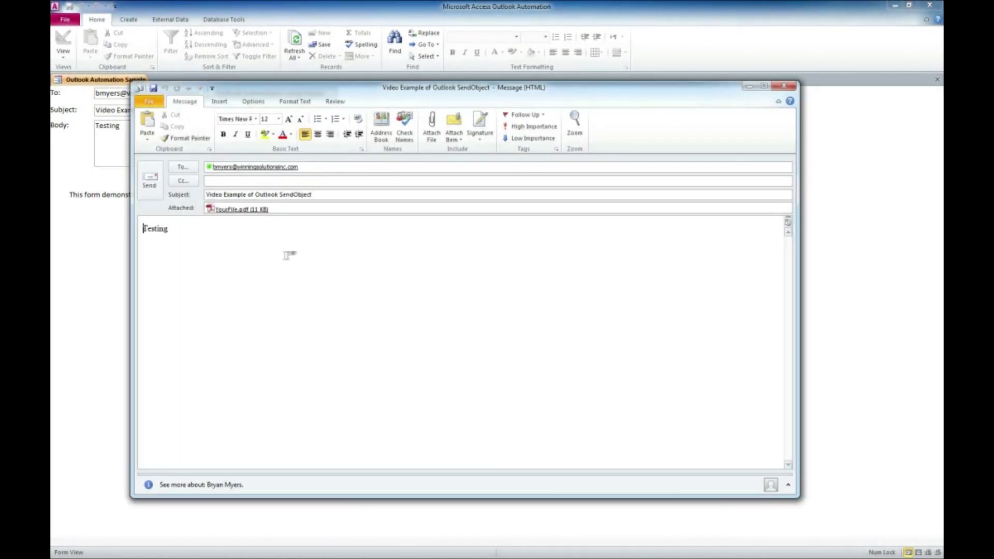
Check the previewed message's subject, body and YourFile.pdf attachment, then close it without saving.
drag(467, 99, 559, 136)
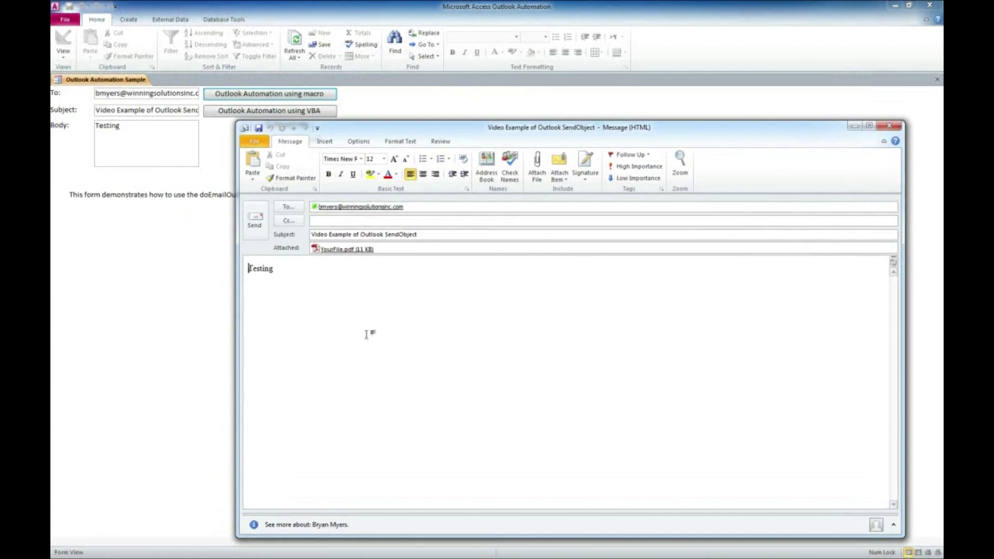
click(353, 265)
drag(280, 268, 231, 267)
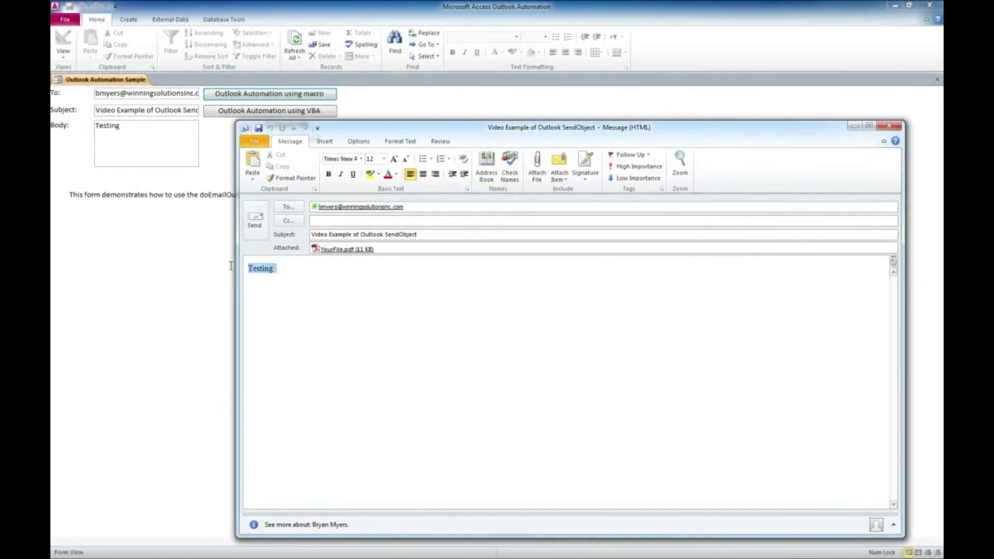
triple_click(420, 235)
click(362, 249)
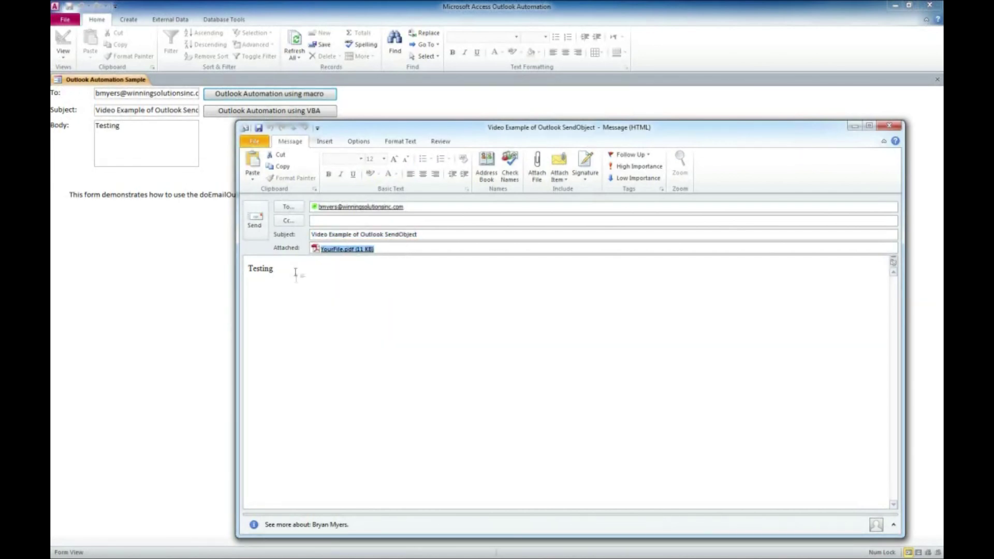
drag(299, 271, 243, 269)
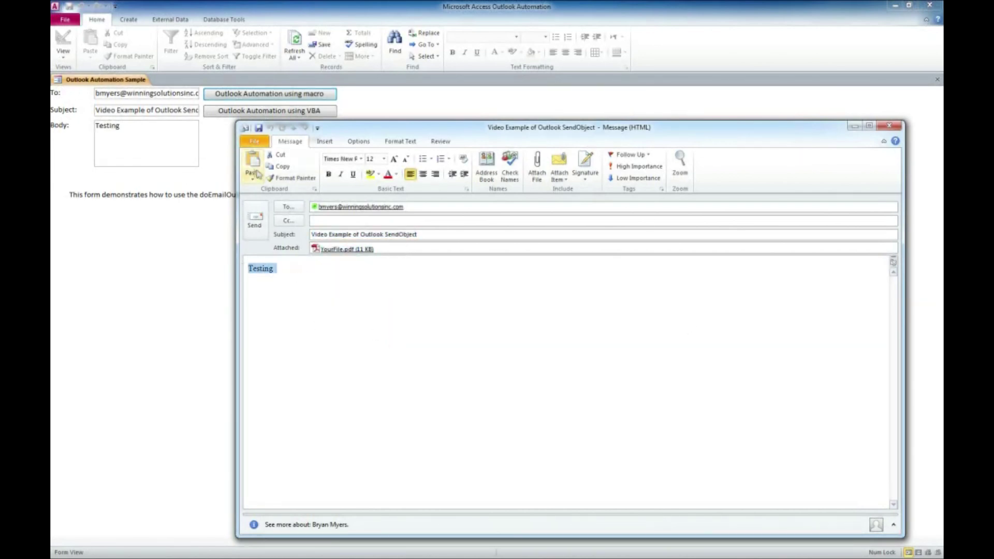
click(891, 126)
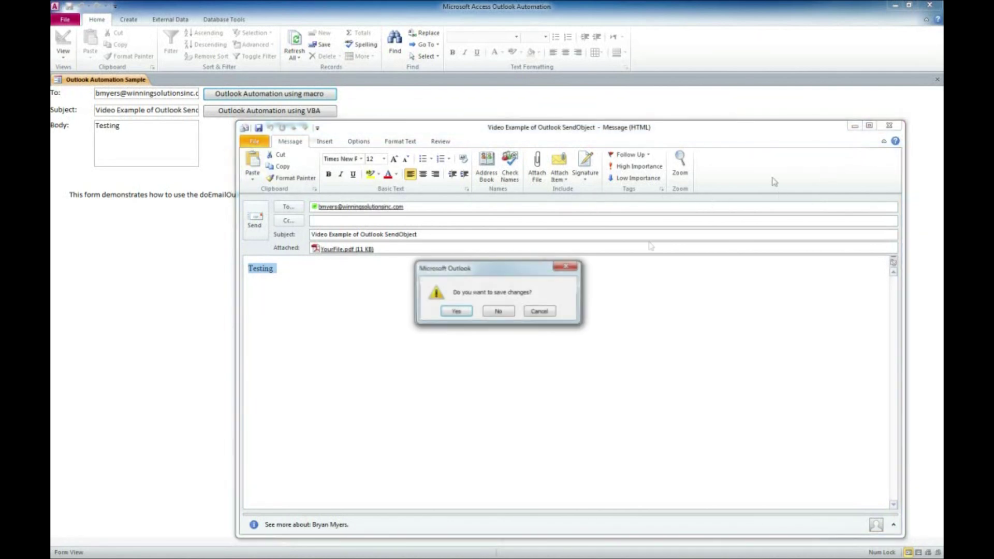
click(498, 312)
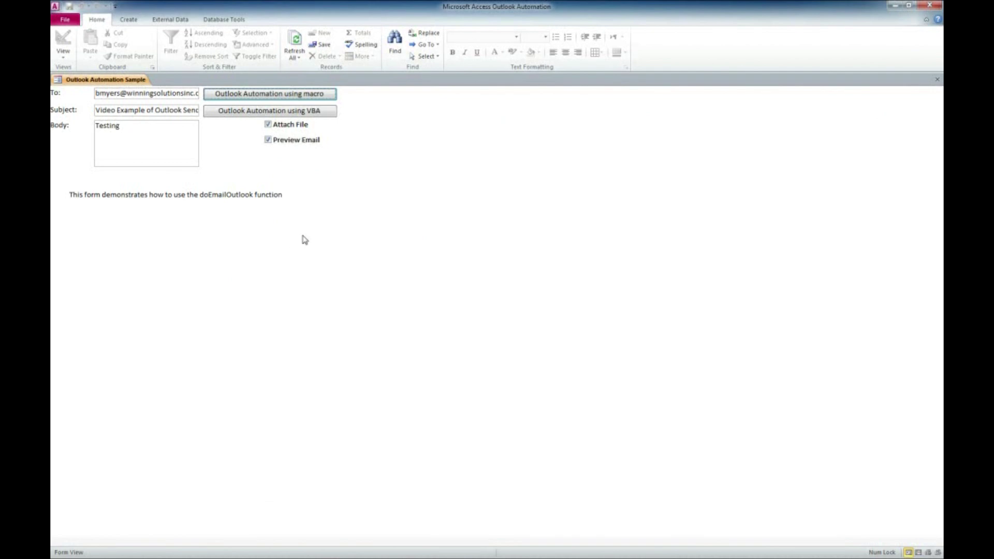
Change the body to 'Testing and more testing', turn off Preview Email, and send via VBA.
click(189, 135)
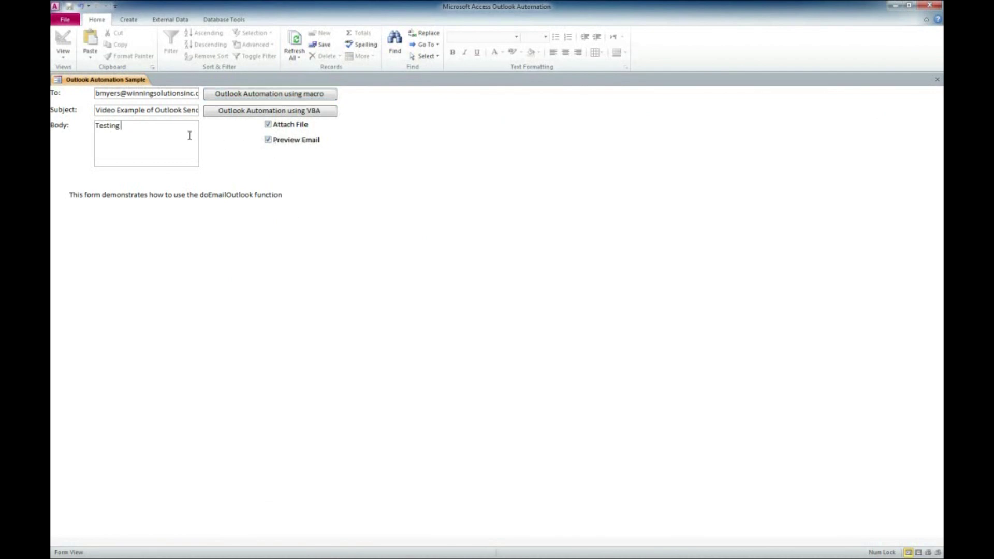
text(and more testing)
click(268, 140)
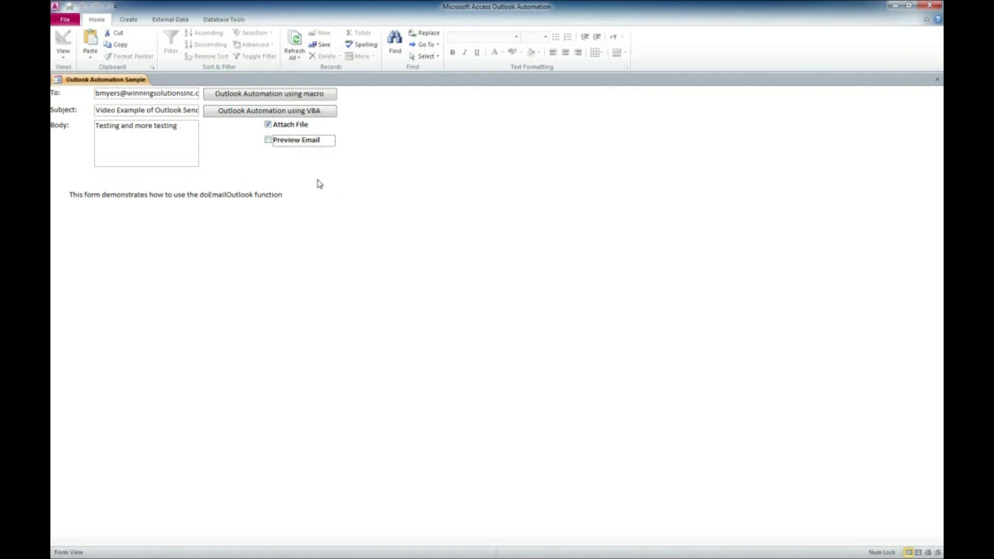
click(304, 112)
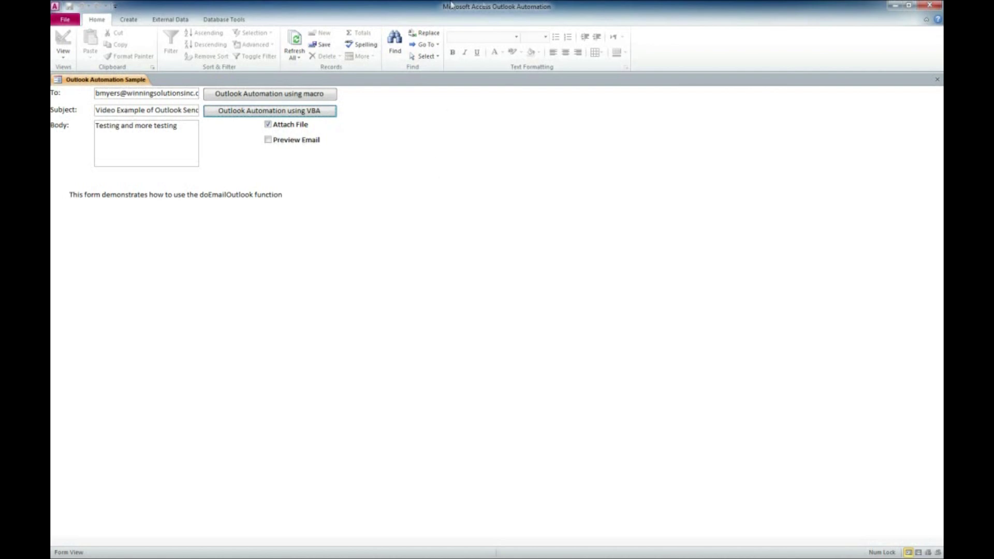
key(alt+Tab)
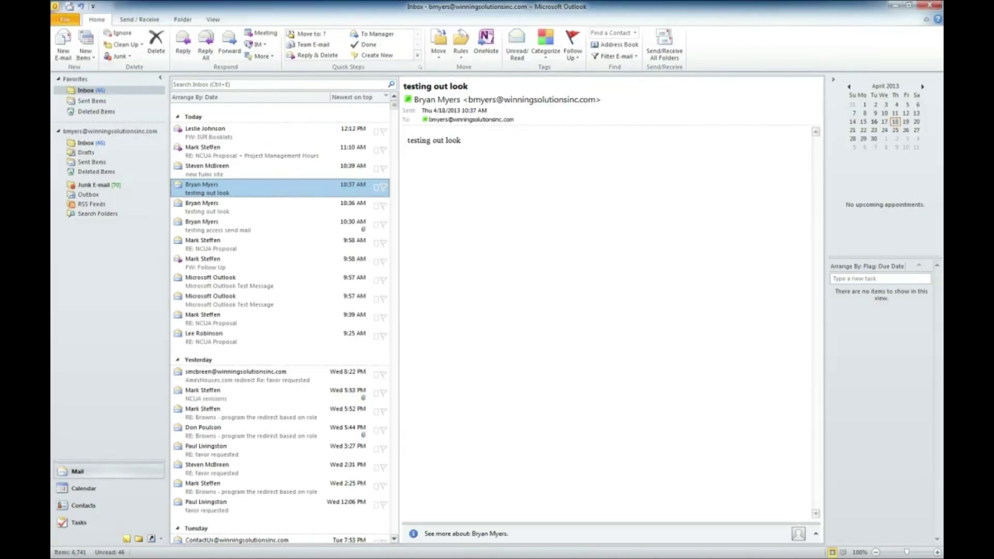
Run Send/Receive All Folders, delete the Bed Bath & Beyond promo, and open the SendObject message.
click(134, 21)
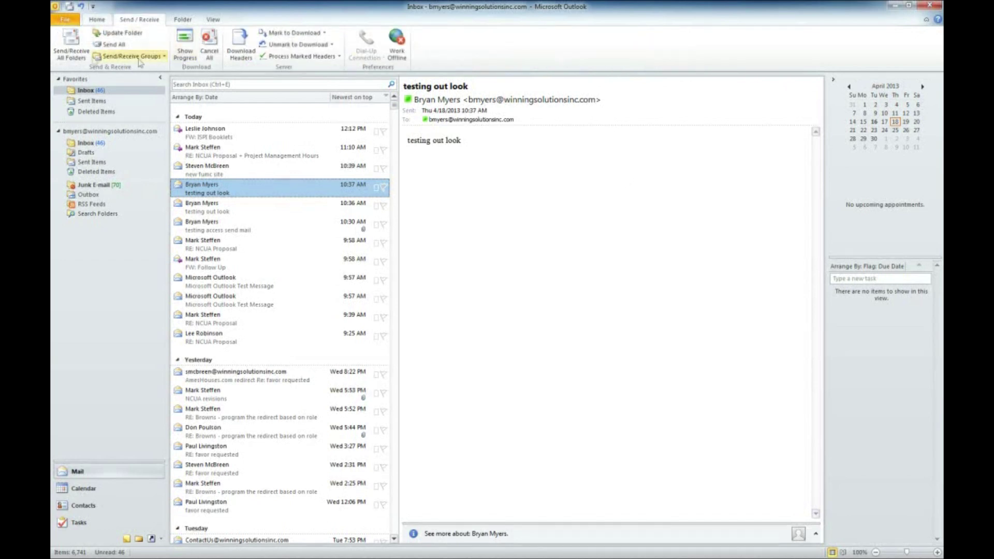
click(71, 46)
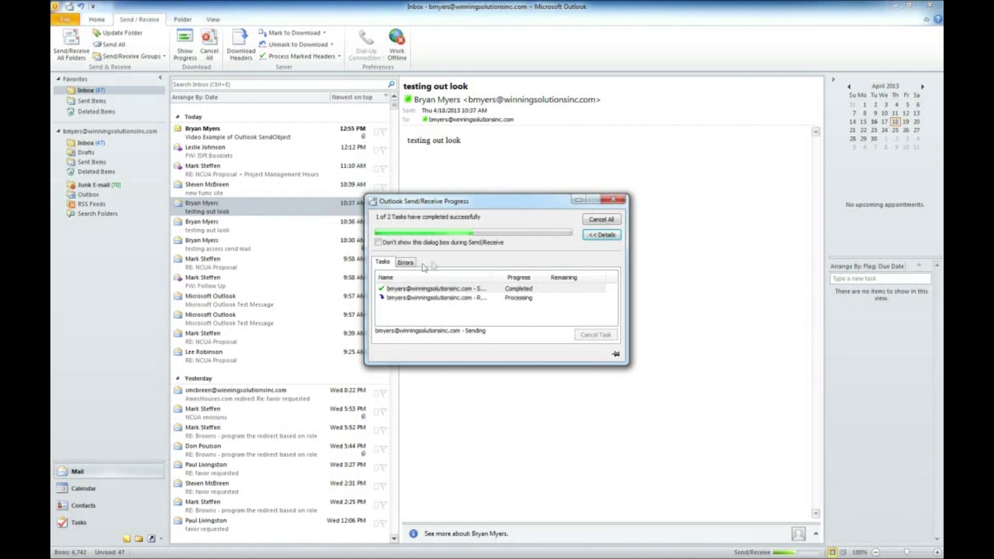
click(290, 133)
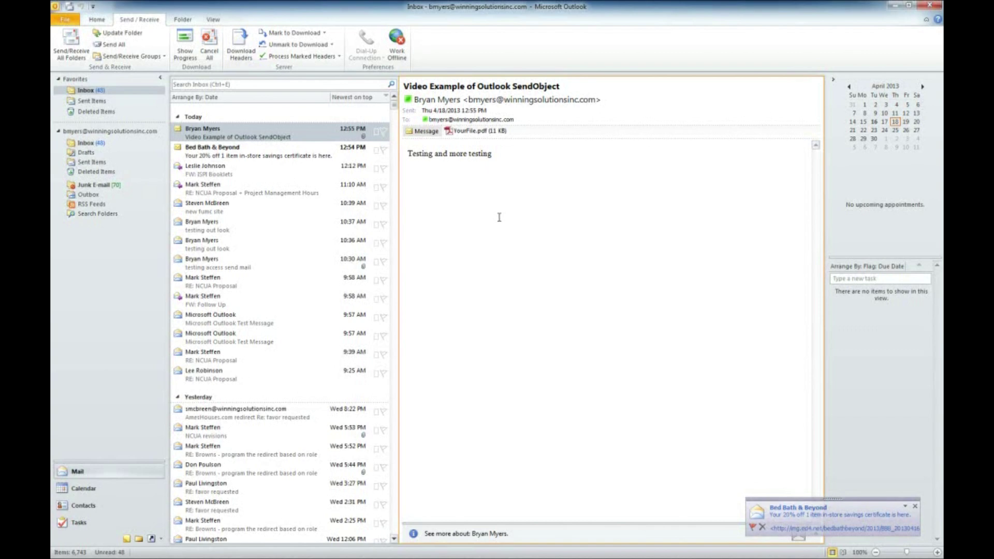
click(251, 151)
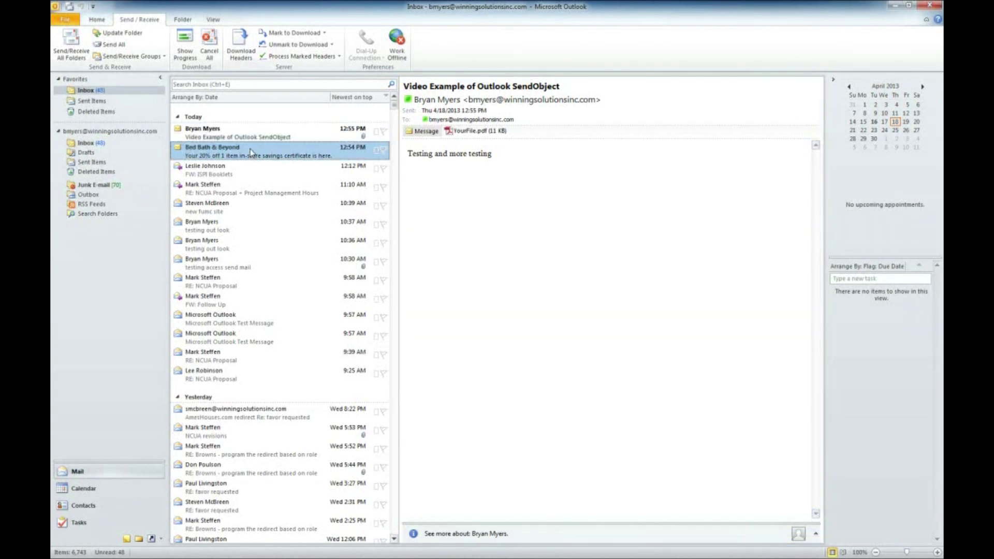
key(Delete)
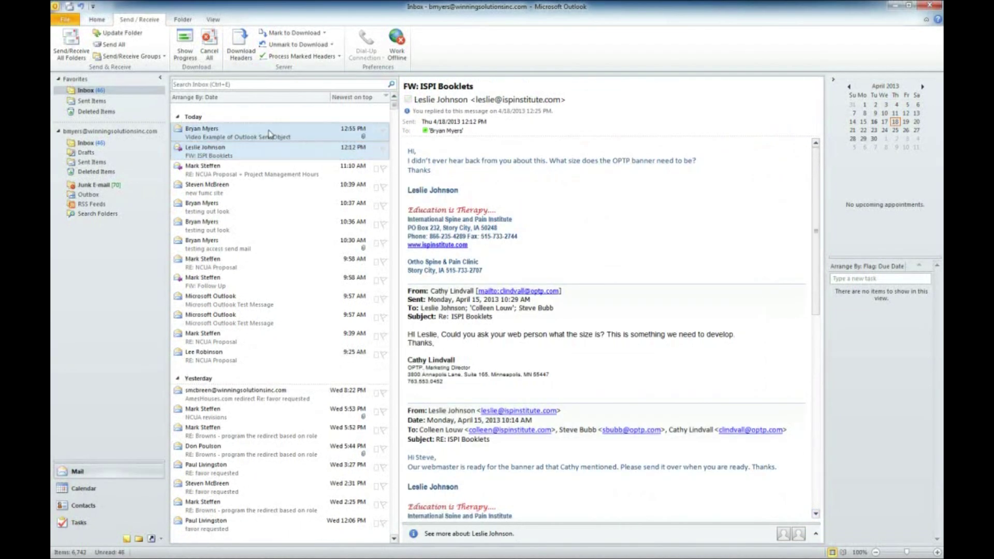
click(270, 133)
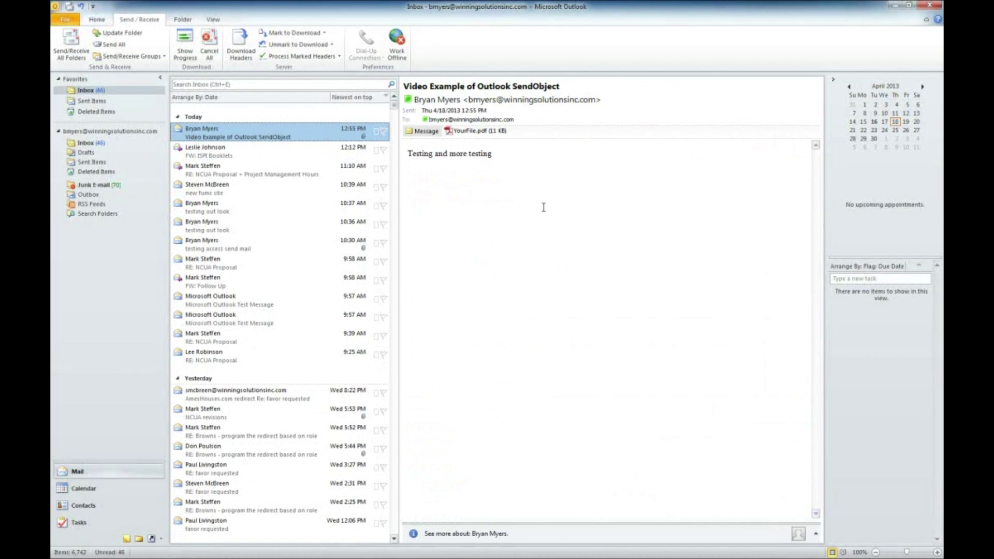
Minimize Outlook to bring the Access Outlook Automation Sample form back.
click(892, 6)
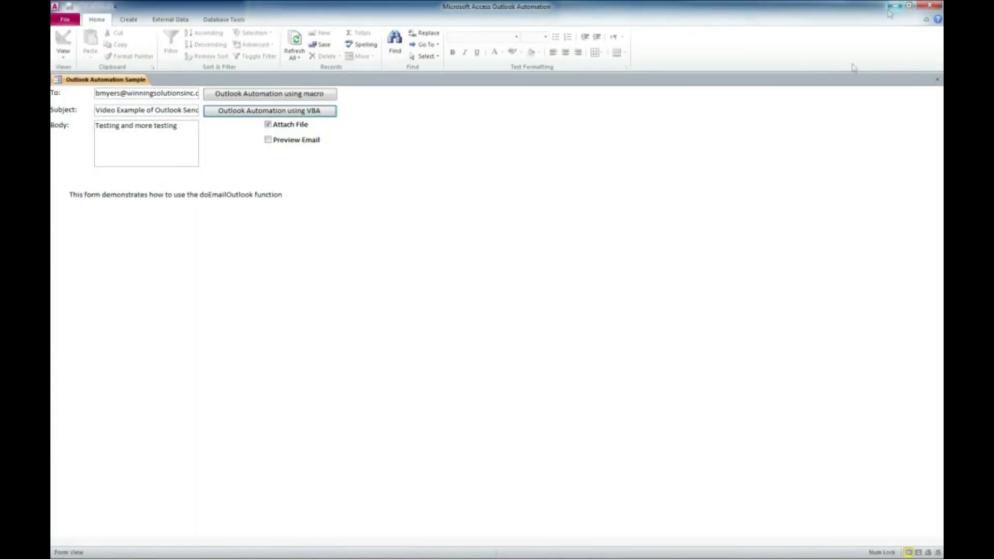